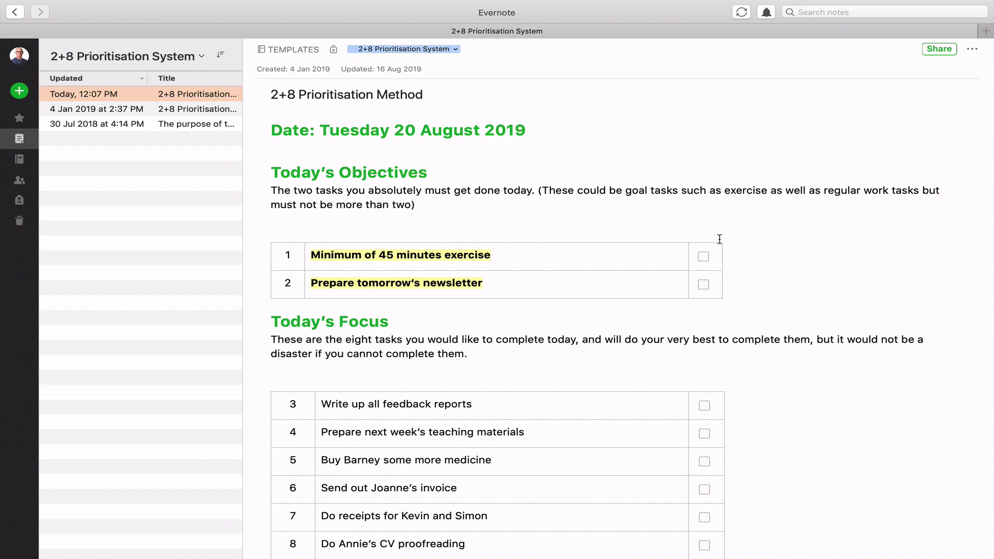
pyautogui.scroll(-5, 773, 275)
pyautogui.scroll(3, 772, 275)
pyautogui.scroll(2, 773, 275)
pyautogui.scroll(-2, 390, 406)
pyautogui.scroll(-3, 390, 407)
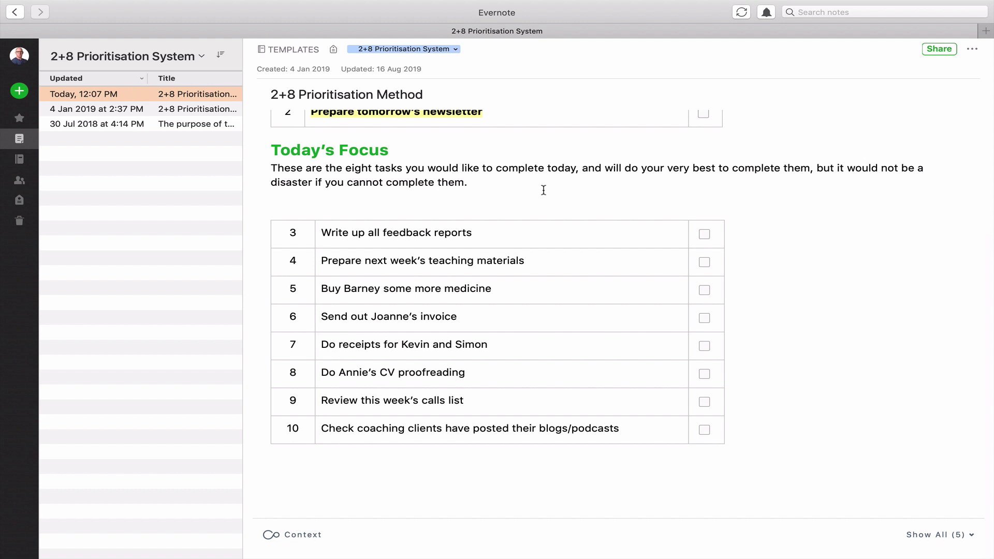
pyautogui.scroll(5, 543, 190)
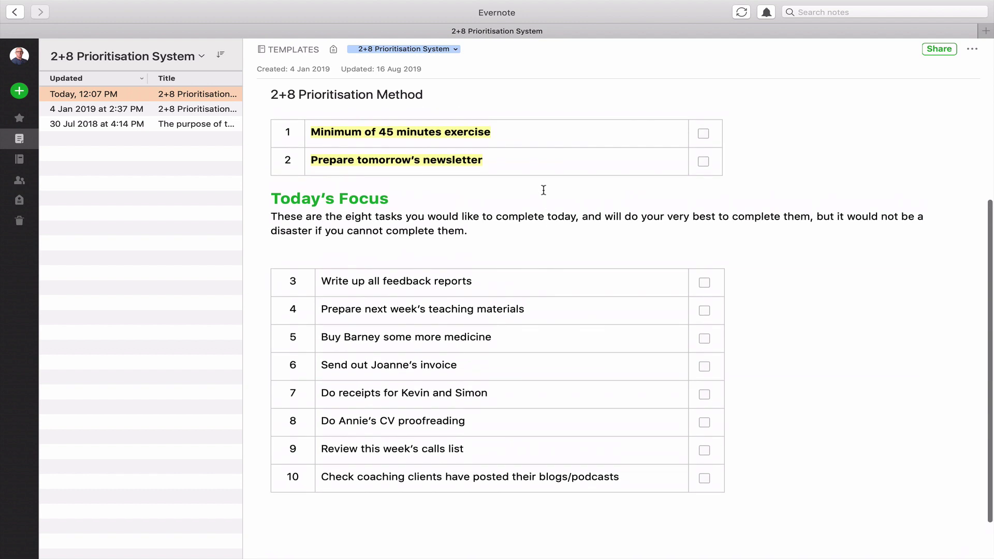
pyautogui.scroll(3, 544, 191)
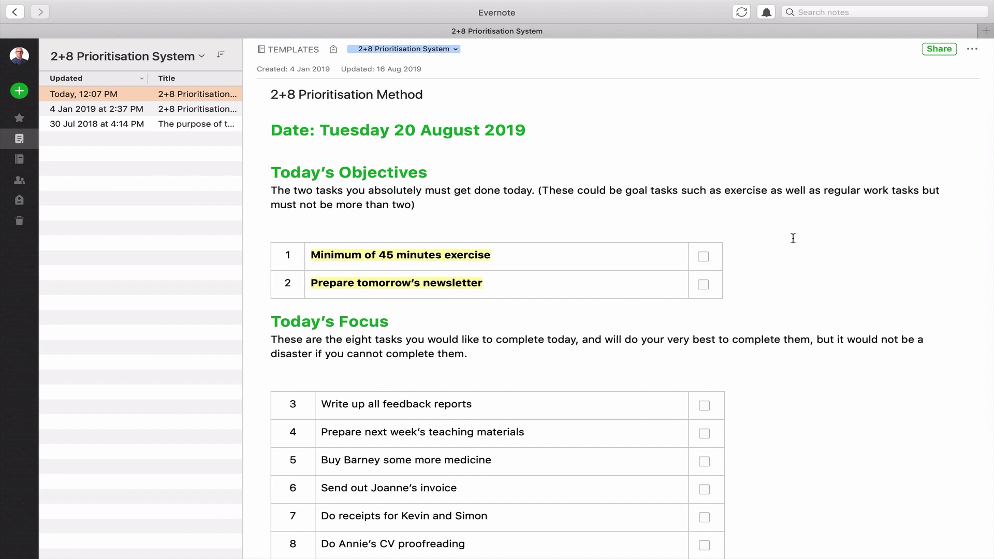
pyautogui.hscroll(-3, 831, 199)
pyautogui.hscroll(3, 654, 138)
# Add a reminder dated 17 August to the 2+8 Prioritisation Method note.
pyautogui.click(972, 51)
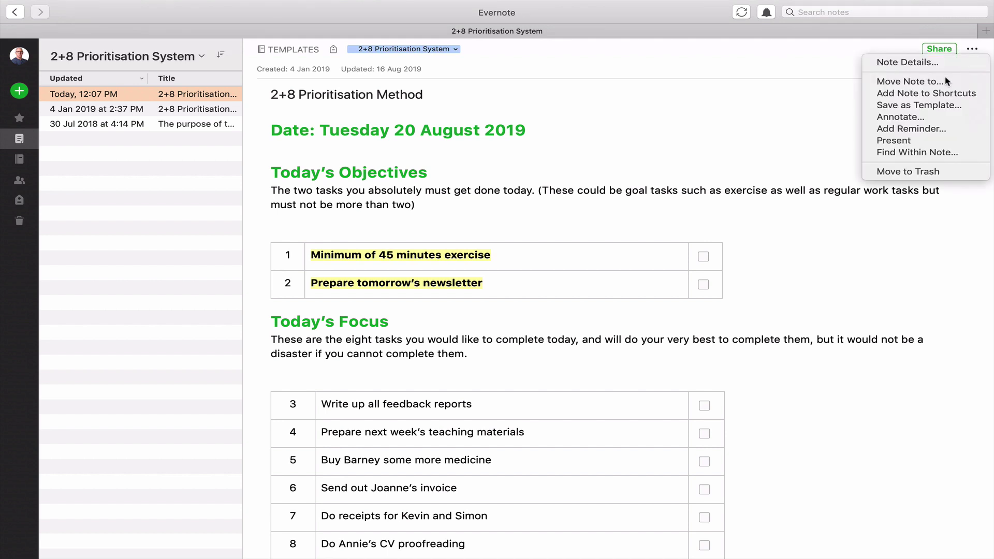
pyautogui.click(928, 128)
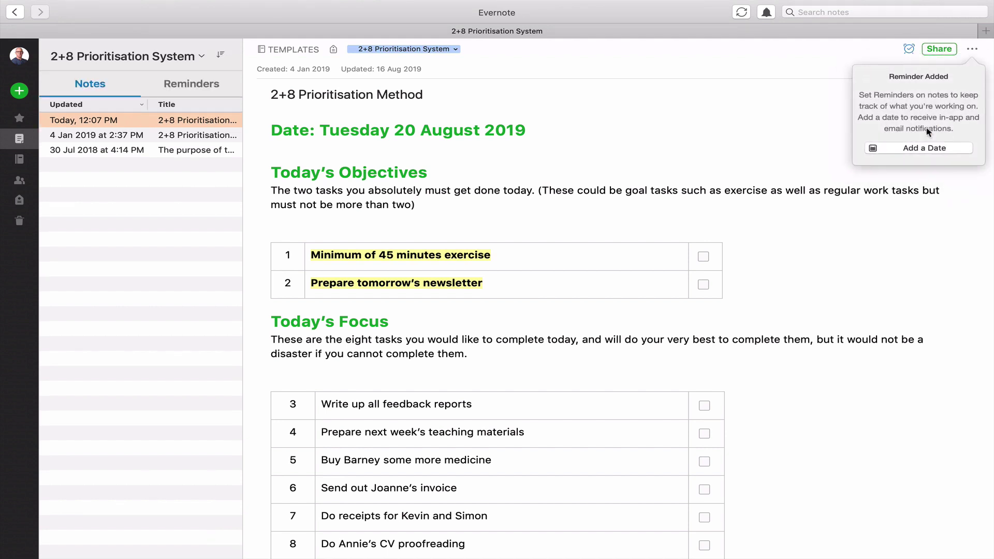
pyautogui.click(931, 148)
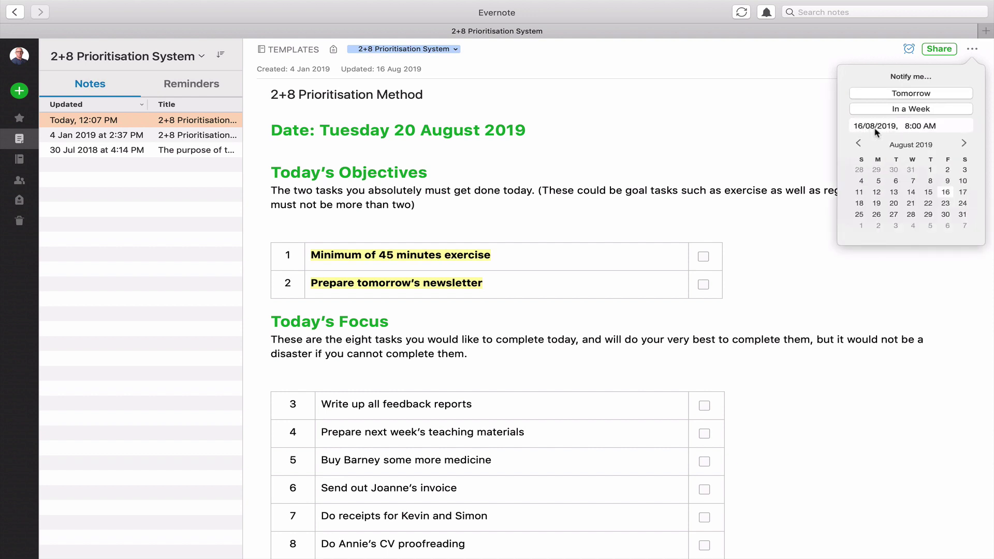
pyautogui.click(963, 193)
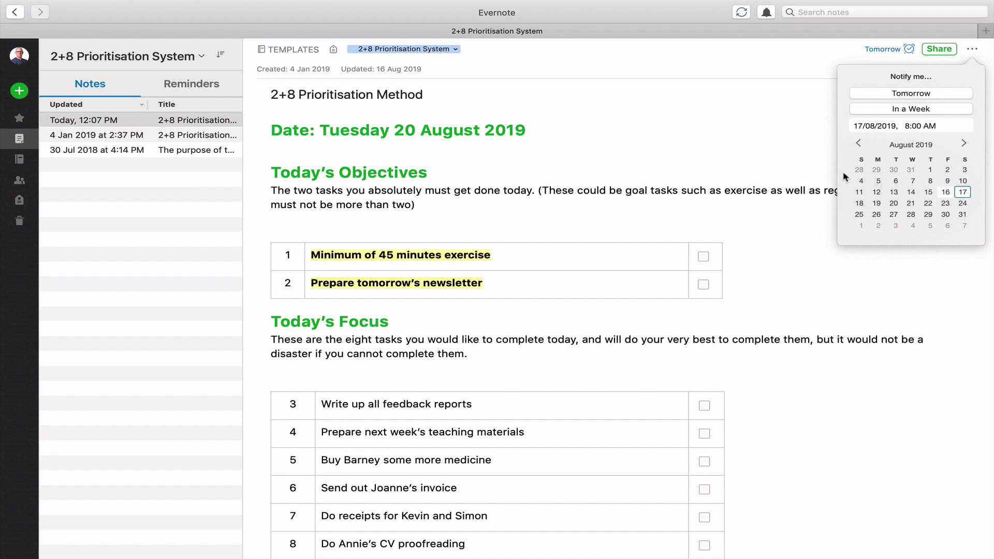
pyautogui.click(795, 147)
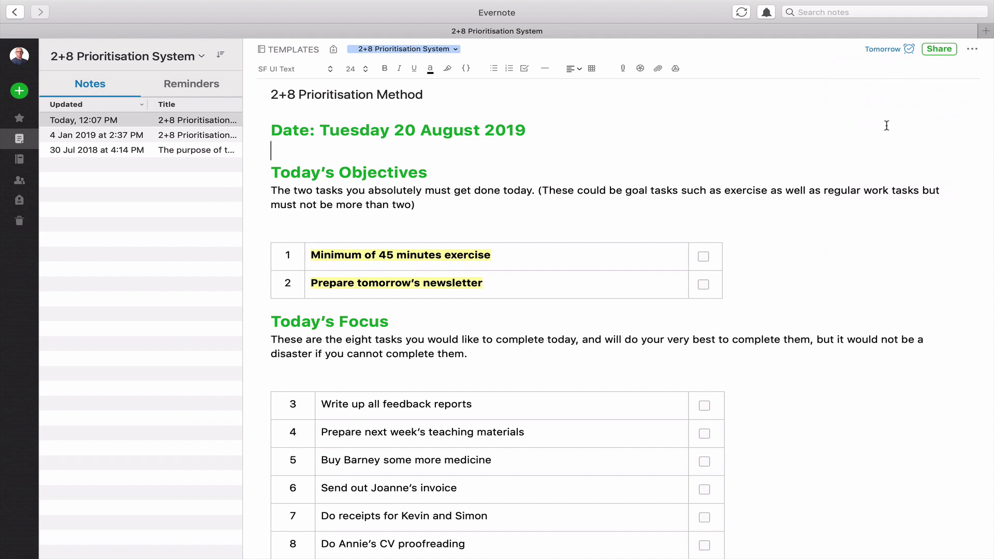
# Switch via Mission Control to the Mail space showing the Evernote reminder email.
pyautogui.hotkey('ctrl', 'Up')
pyautogui.click(559, 44)
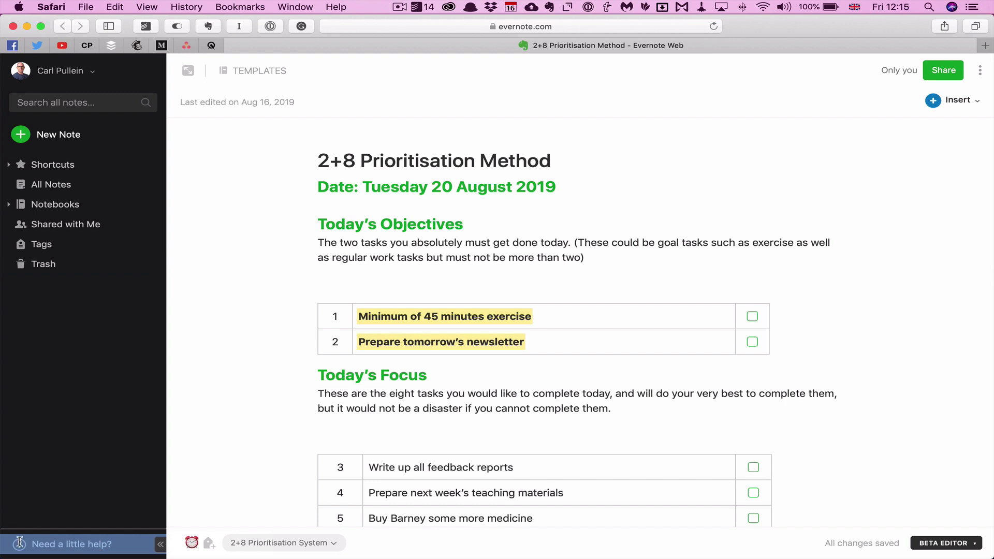
# Hide the sidebar, check the note's one-page print preview, then cancel printing.
pyautogui.click(160, 544)
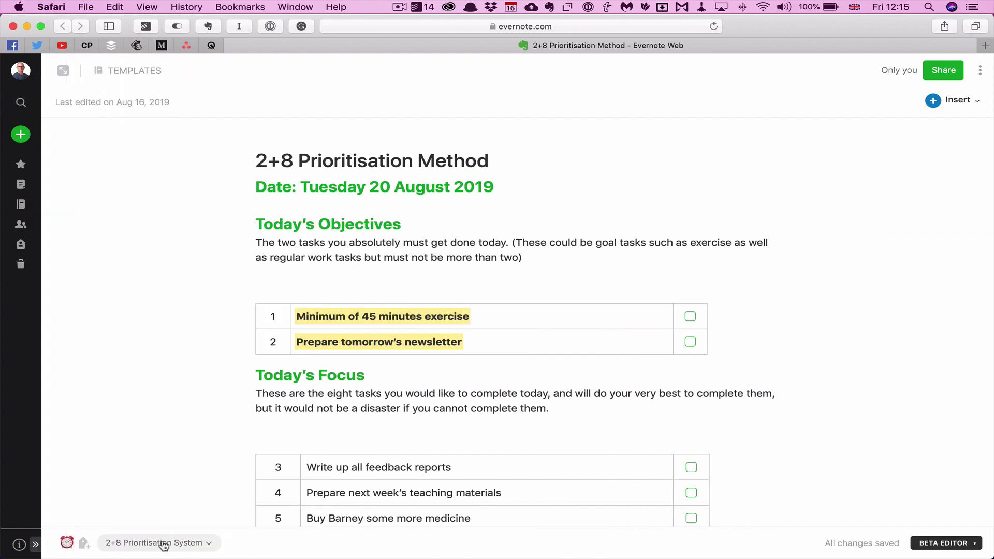
pyautogui.scroll(-3, 151, 339)
pyautogui.scroll(-2, 151, 339)
pyautogui.scroll(4, 151, 339)
pyautogui.scroll(2, 151, 340)
pyautogui.scroll(-2, 151, 338)
pyautogui.scroll(-3, 150, 339)
pyautogui.scroll(3, 151, 338)
pyautogui.scroll(-1, 151, 339)
pyautogui.scroll(1, 150, 339)
pyautogui.press('super+p')
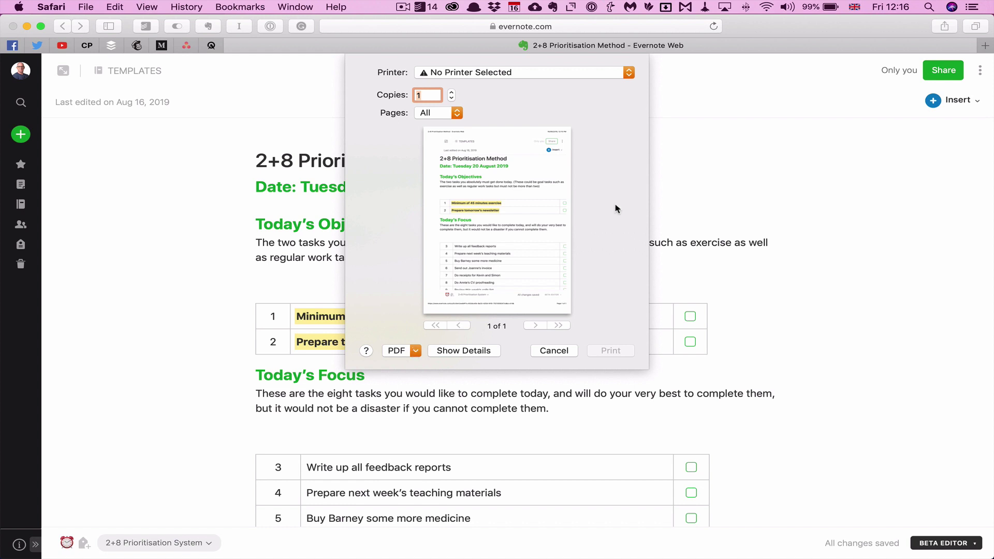
pyautogui.click(553, 350)
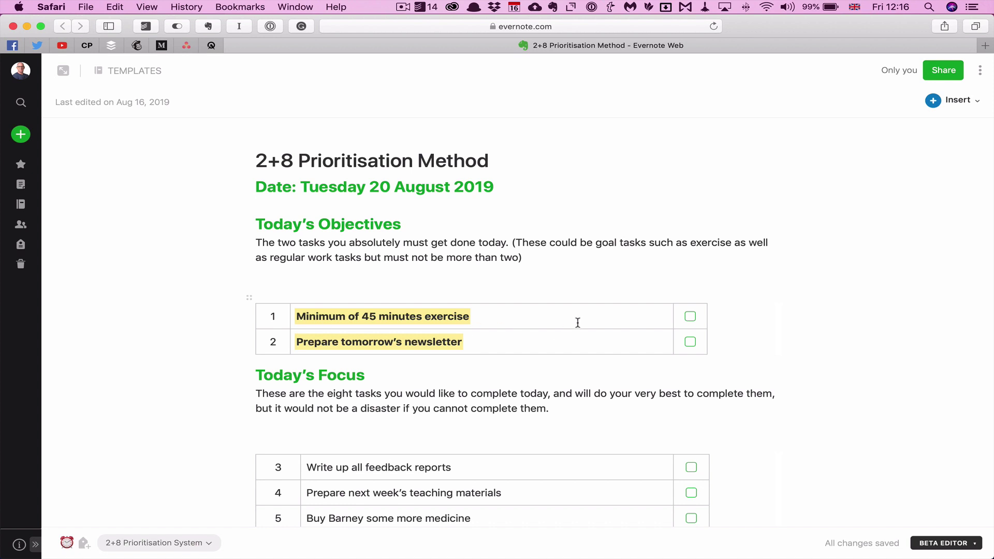
pyautogui.click(689, 316)
pyautogui.click(689, 341)
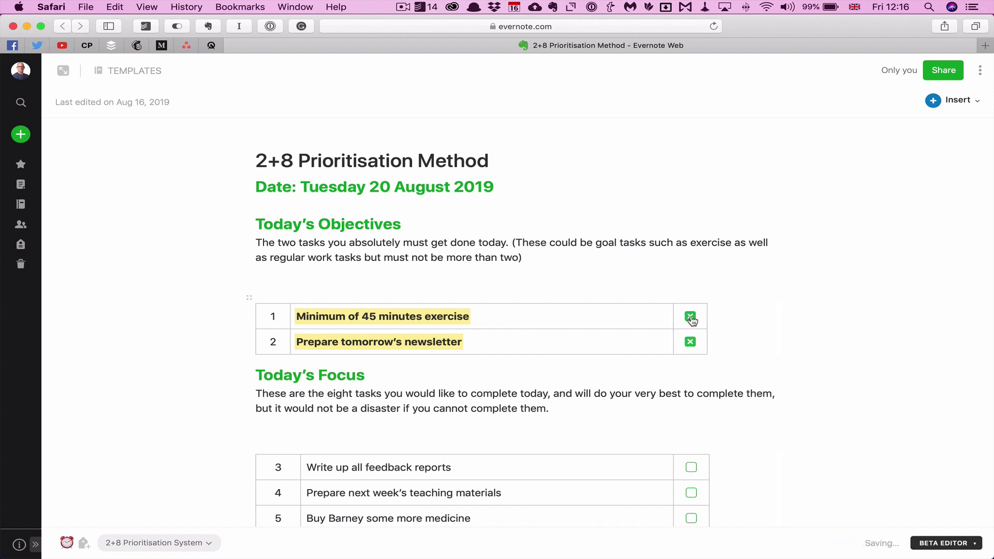
pyautogui.click(689, 317)
pyautogui.click(690, 342)
pyautogui.scroll(-1, 786, 385)
pyautogui.scroll(-3, 786, 384)
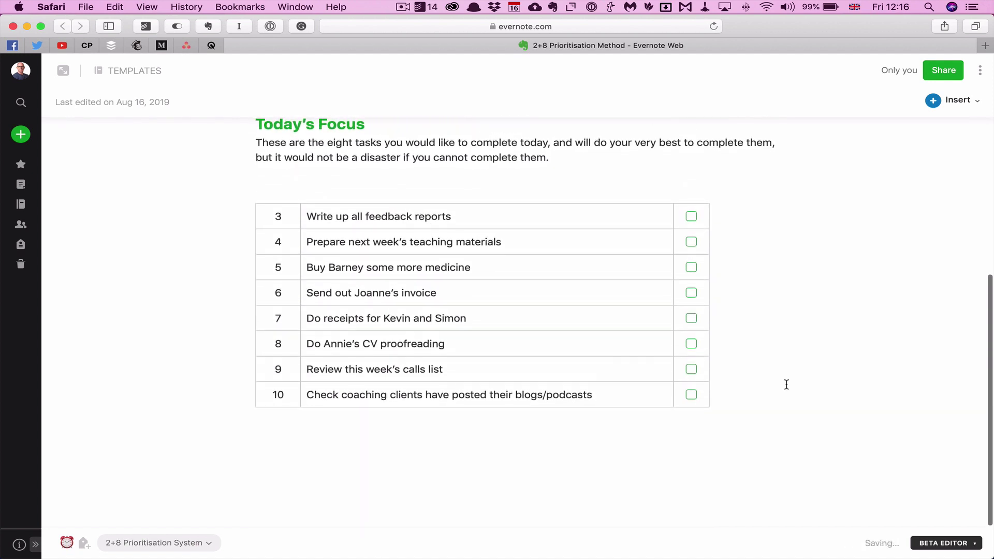
pyautogui.scroll(4, 786, 384)
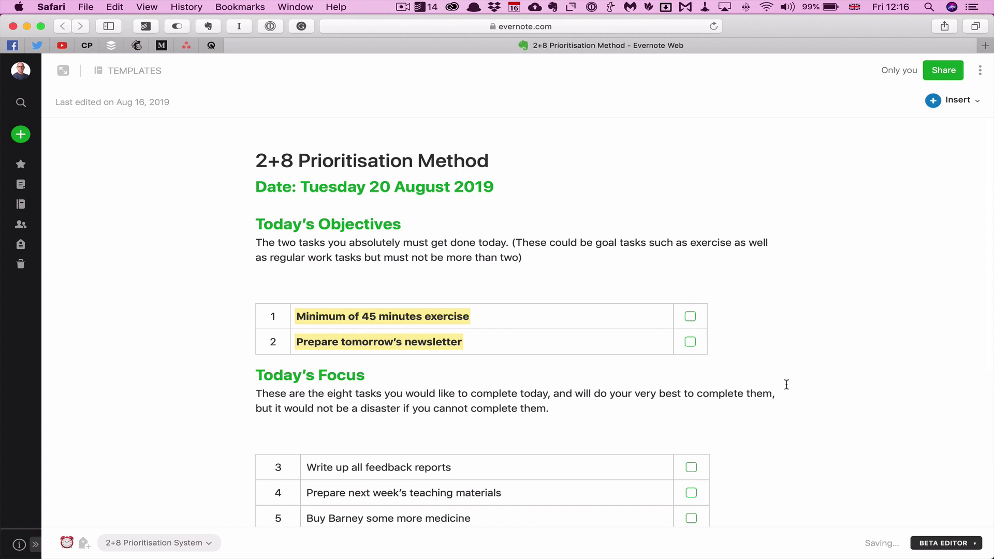
pyautogui.scroll(-2, 786, 384)
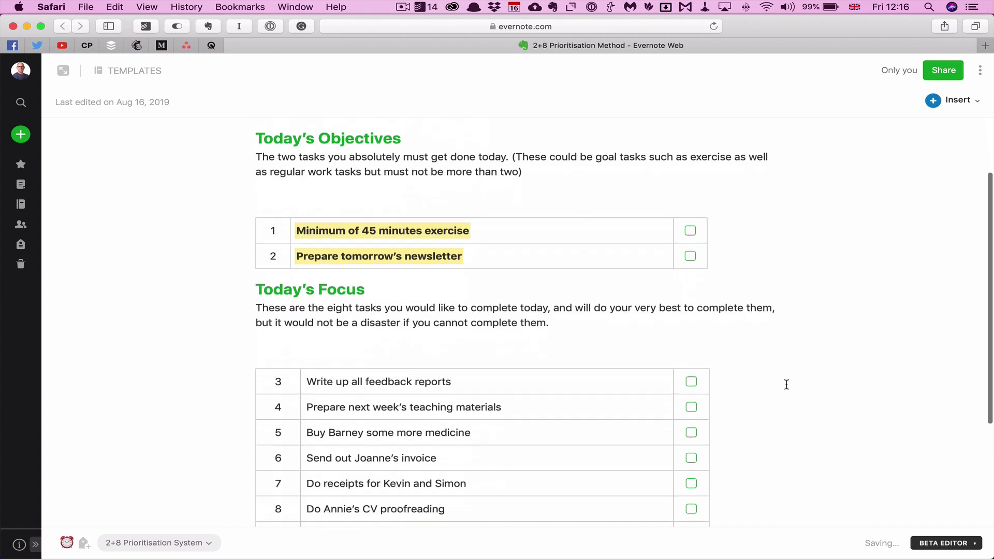
pyautogui.scroll(-1, 785, 384)
pyautogui.scroll(1, 786, 385)
pyautogui.scroll(2, 786, 384)
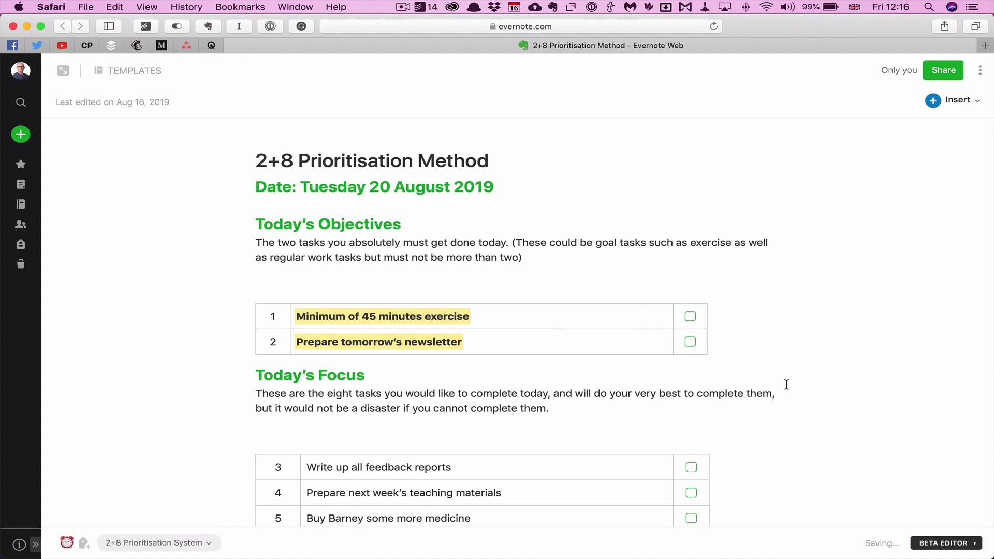